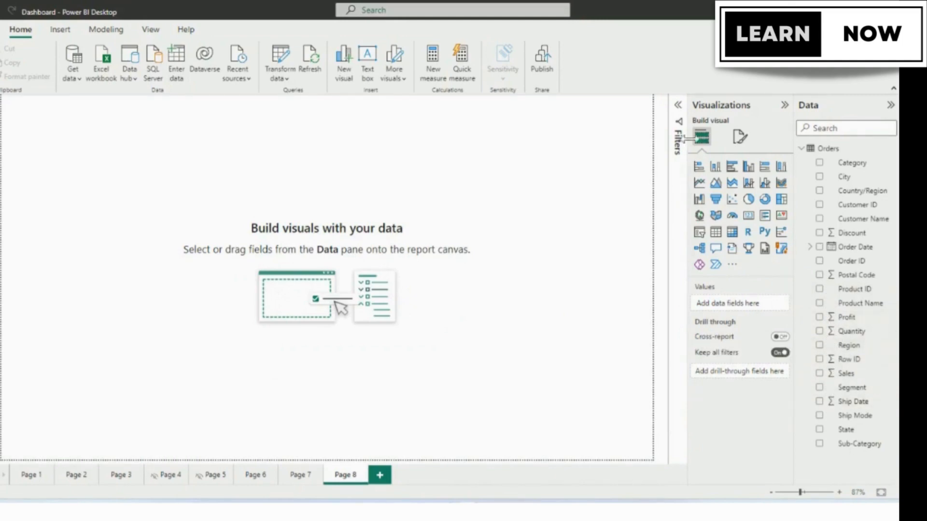
Step: Add a scatter chart to Page 8, move it toward the canvas centre and enlarge it
{"action": "left_click", "coordinate": [733, 201]}
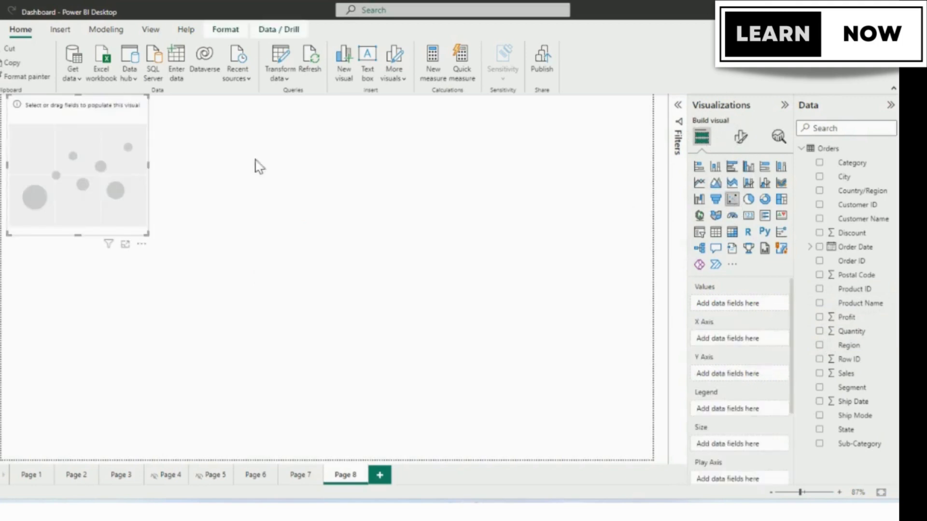
{"action": "left_click_drag", "start_coordinate": [101, 118], "coordinate": [261, 150]}
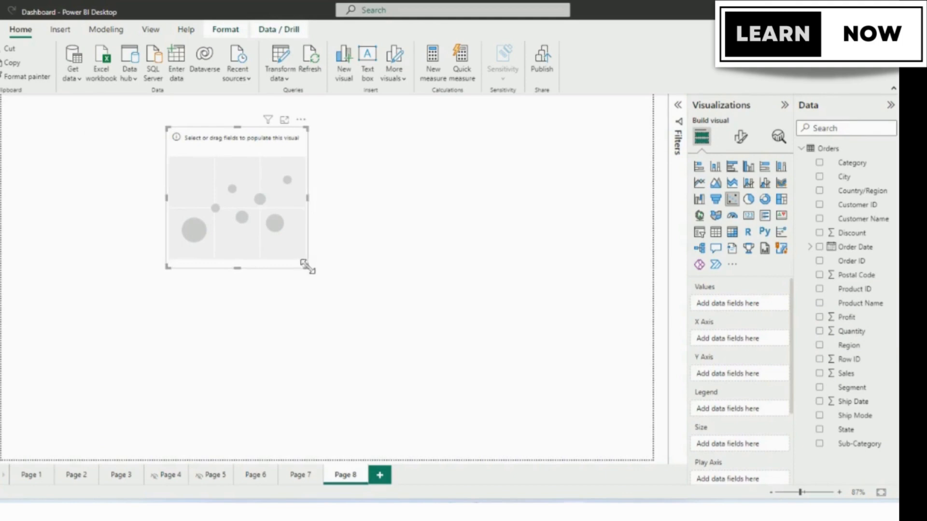
{"action": "left_click_drag", "start_coordinate": [306, 266], "coordinate": [496, 401]}
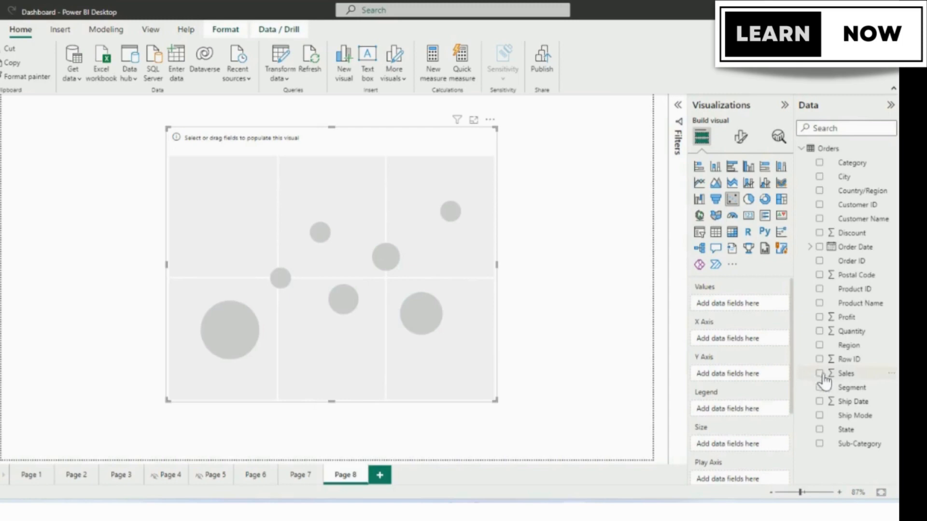
Step: Plot Sales on the X axis against Profit on the Y axis, with Sub-Category as the chart's values
{"action": "left_click_drag", "start_coordinate": [830, 376], "coordinate": [733, 339]}
{"action": "left_click_drag", "start_coordinate": [847, 317], "coordinate": [743, 381]}
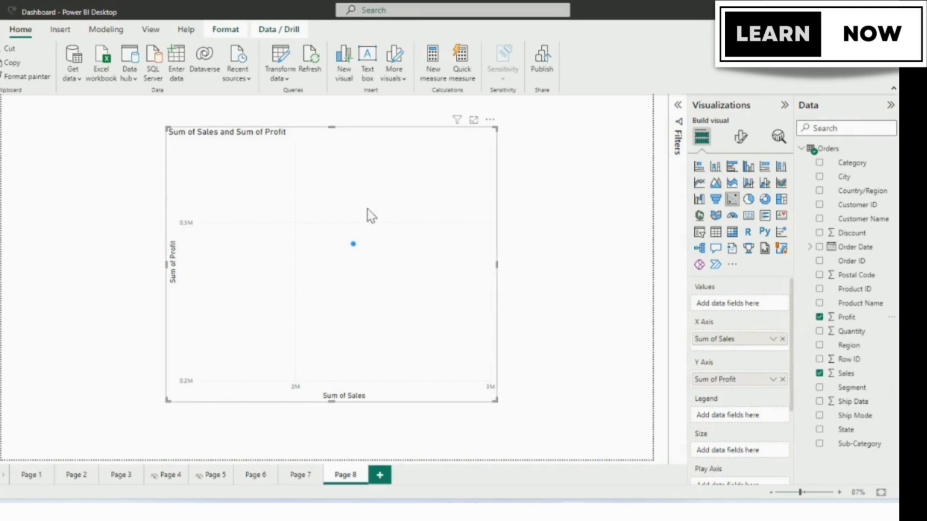
{"action": "mouse_move", "coordinate": [354, 246]}
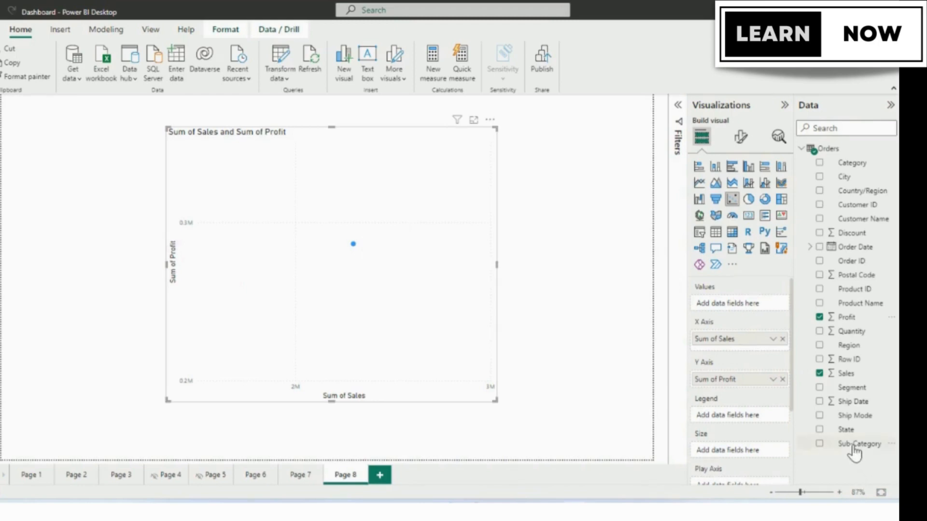
{"action": "left_click_drag", "start_coordinate": [857, 444], "coordinate": [753, 313]}
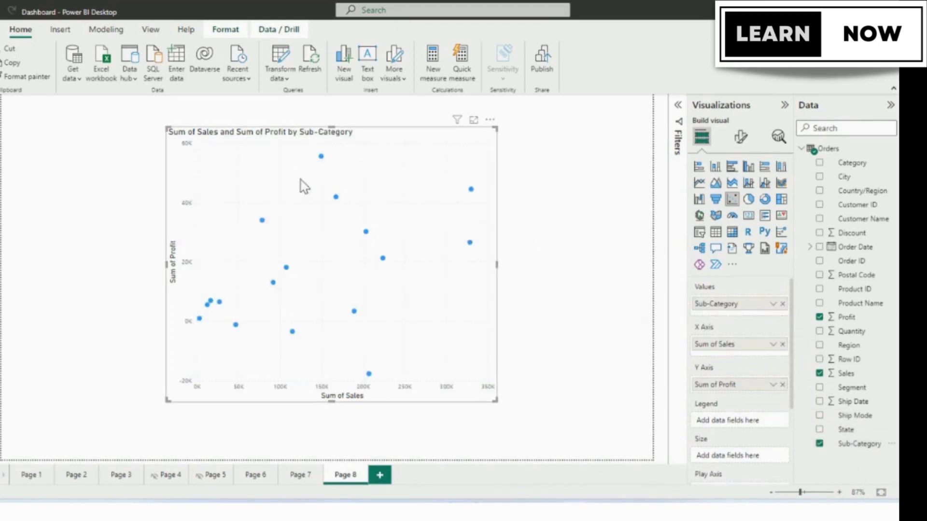
Step: Turn on category labels for the points in the scatter chart
{"action": "mouse_move", "coordinate": [321, 158]}
{"action": "mouse_move", "coordinate": [337, 198]}
{"action": "mouse_move", "coordinate": [469, 244]}
{"action": "scroll", "coordinate": [748, 363], "scroll_direction": "down", "scroll_amount": 3}
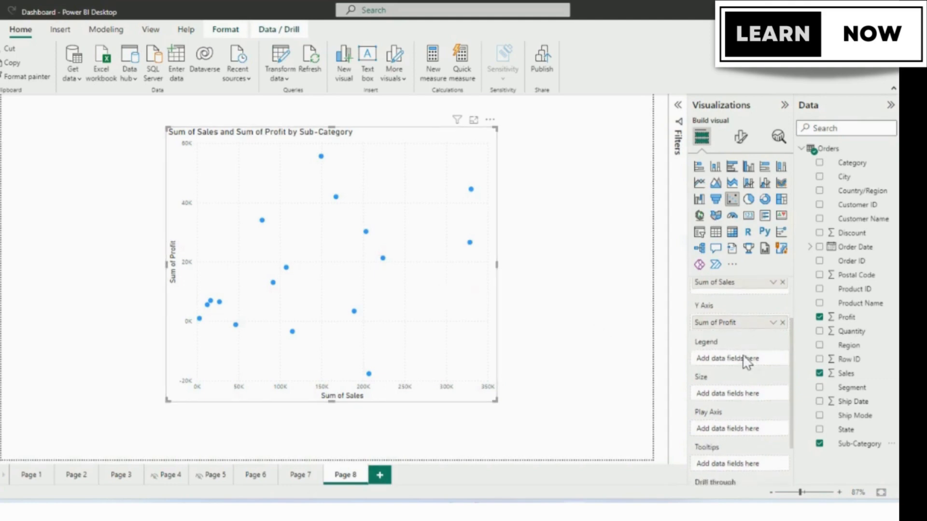
{"action": "left_click", "coordinate": [740, 137]}
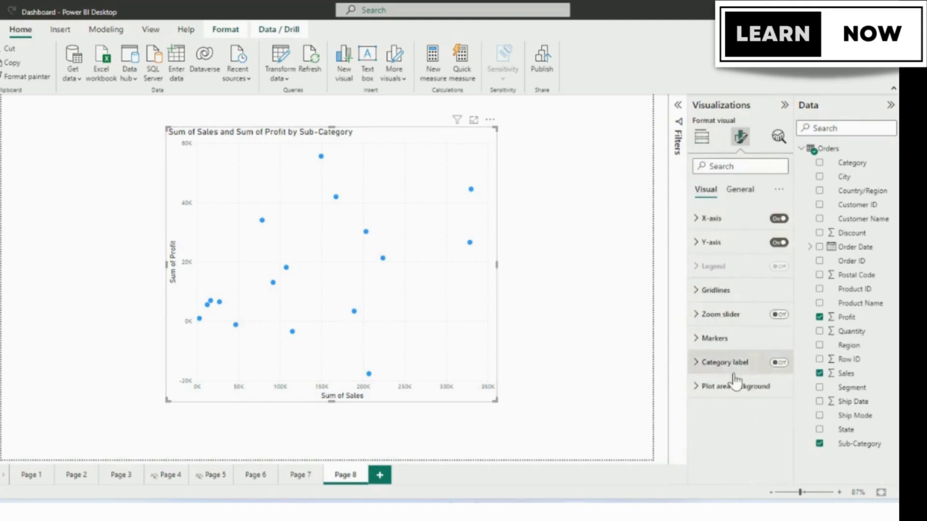
{"action": "left_click", "coordinate": [778, 367]}
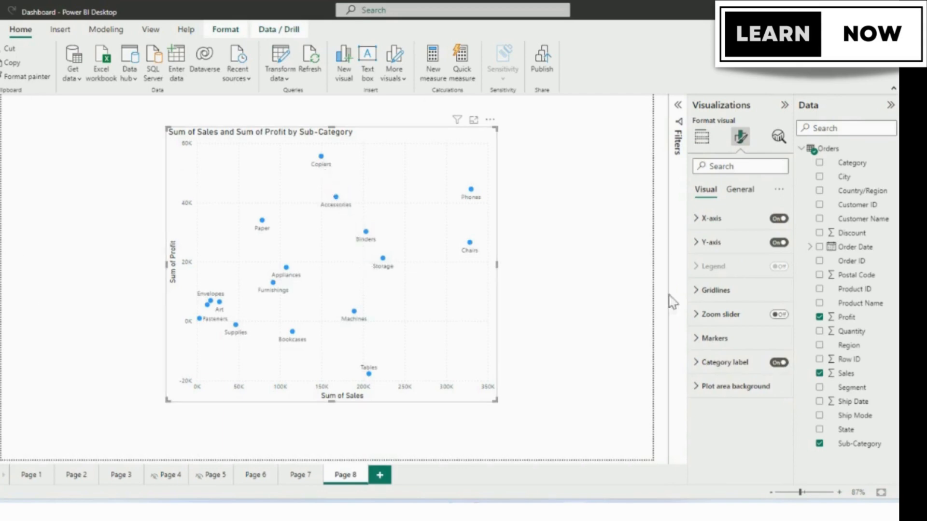
Step: Size the scatter chart's bubbles by Quantity and colour them with Category as the legend
{"action": "left_click", "coordinate": [701, 138]}
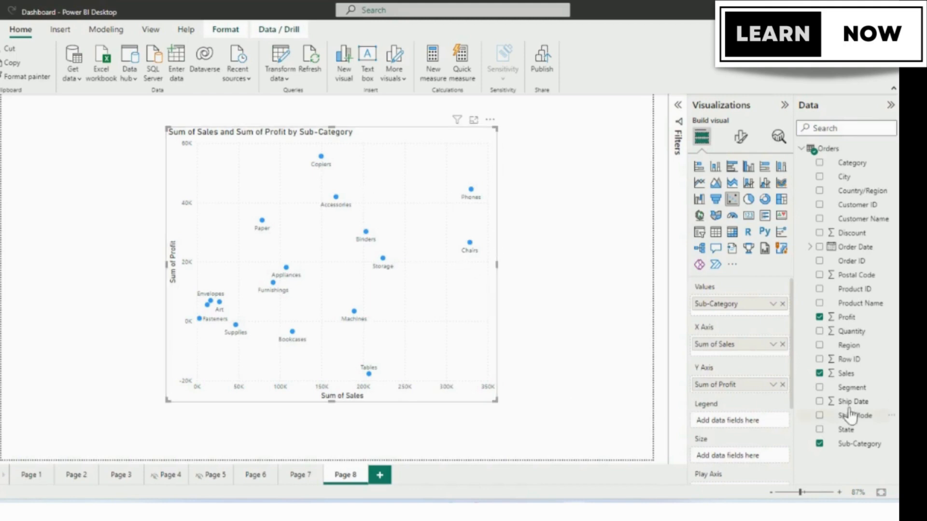
{"action": "left_click_drag", "start_coordinate": [850, 334], "coordinate": [735, 461]}
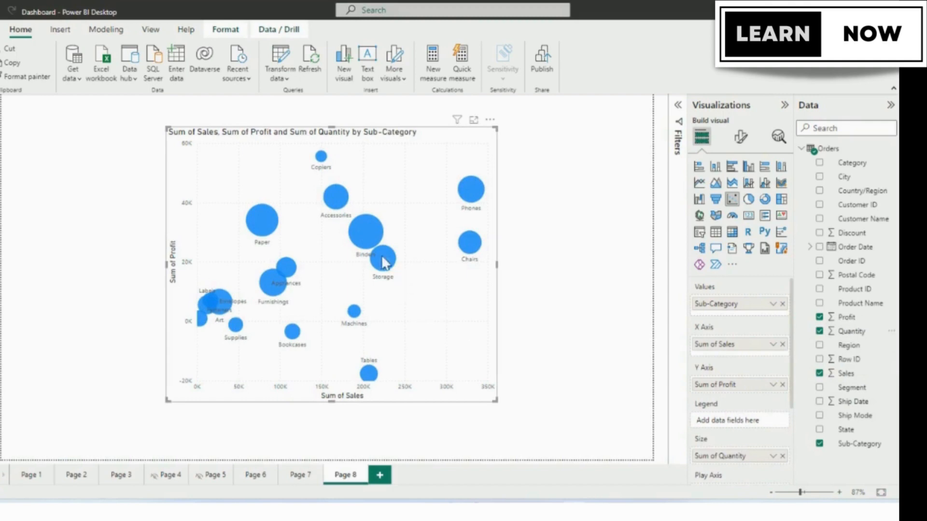
{"action": "mouse_move", "coordinate": [260, 230]}
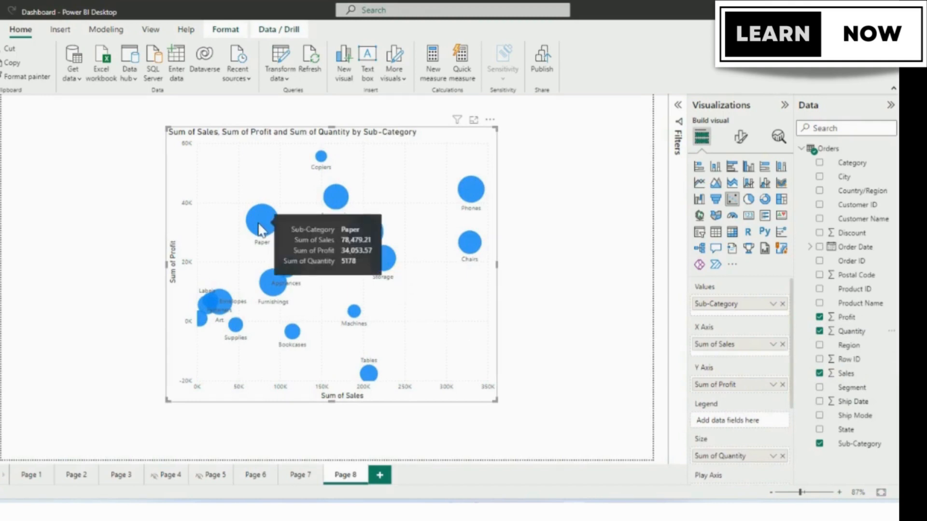
{"action": "mouse_move", "coordinate": [321, 158]}
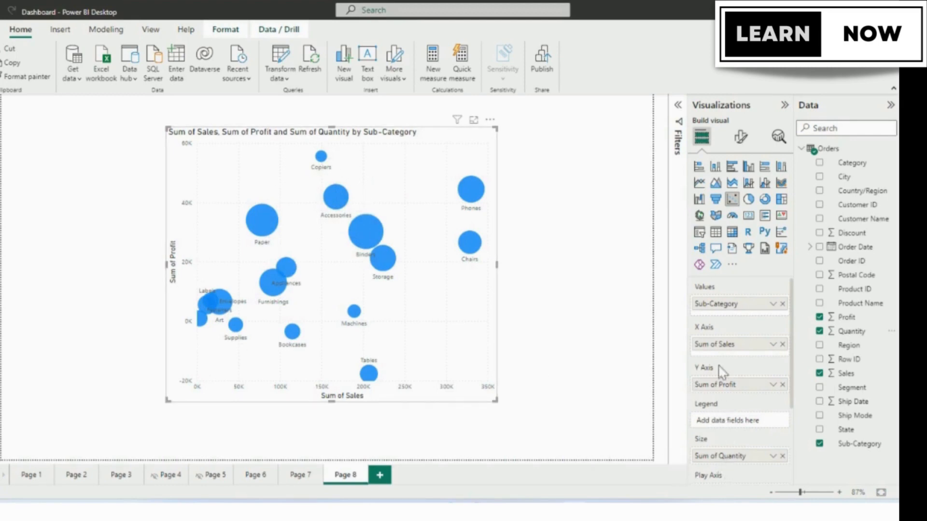
{"action": "left_click_drag", "start_coordinate": [853, 168], "coordinate": [747, 426]}
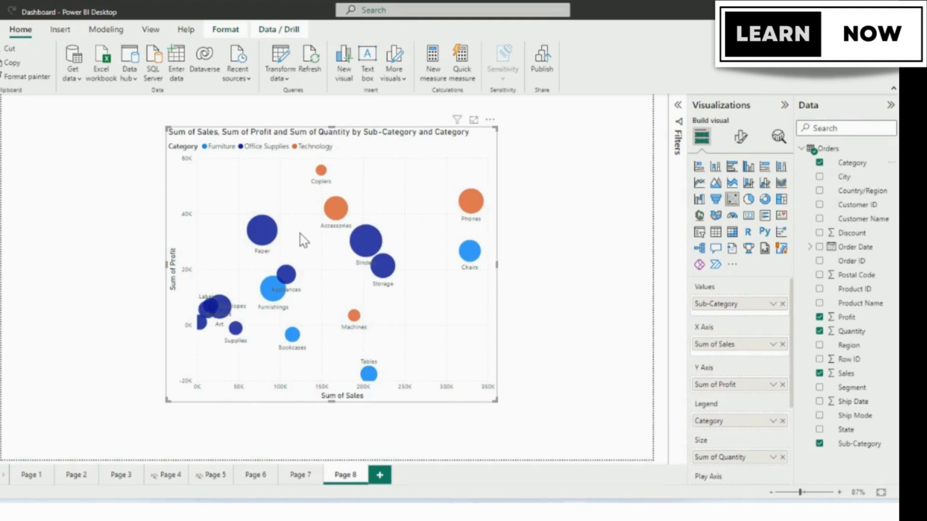
Step: Highlight the Office Supplies bubbles, clear that highlight, and examine the Technology bubbles through the legend
{"action": "left_click", "coordinate": [262, 148]}
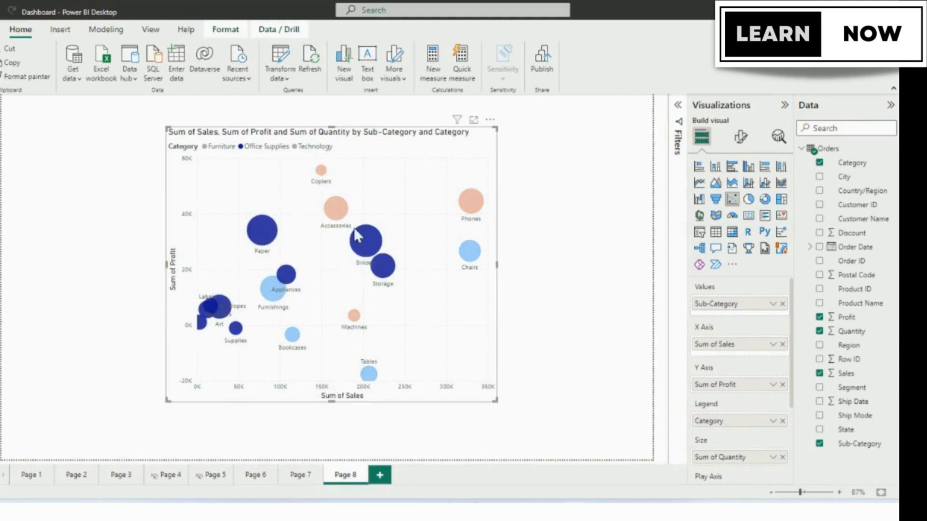
{"action": "left_click", "coordinate": [421, 159]}
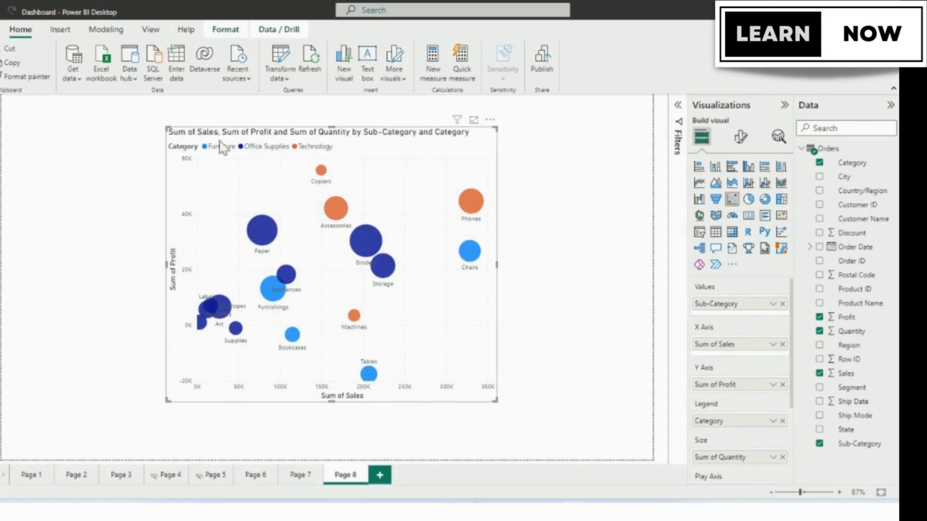
{"action": "left_click", "coordinate": [296, 148]}
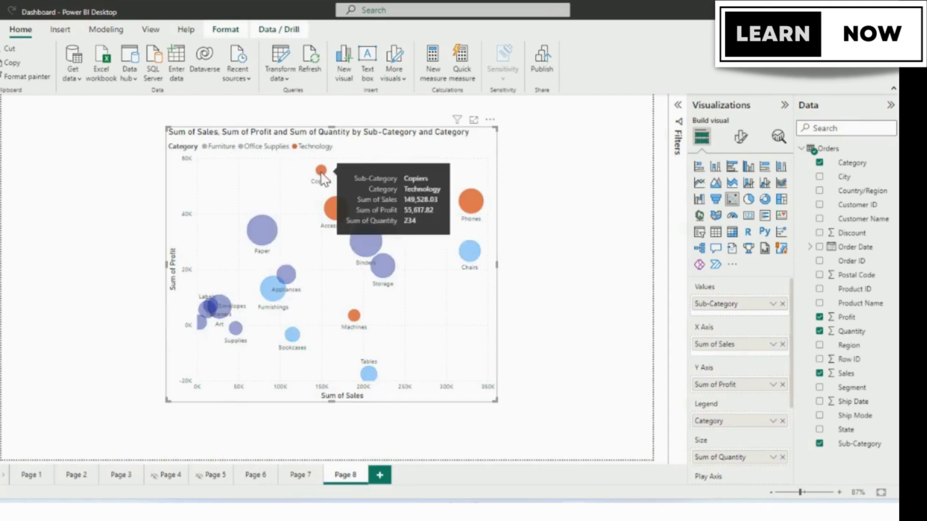
{"action": "mouse_move", "coordinate": [330, 222]}
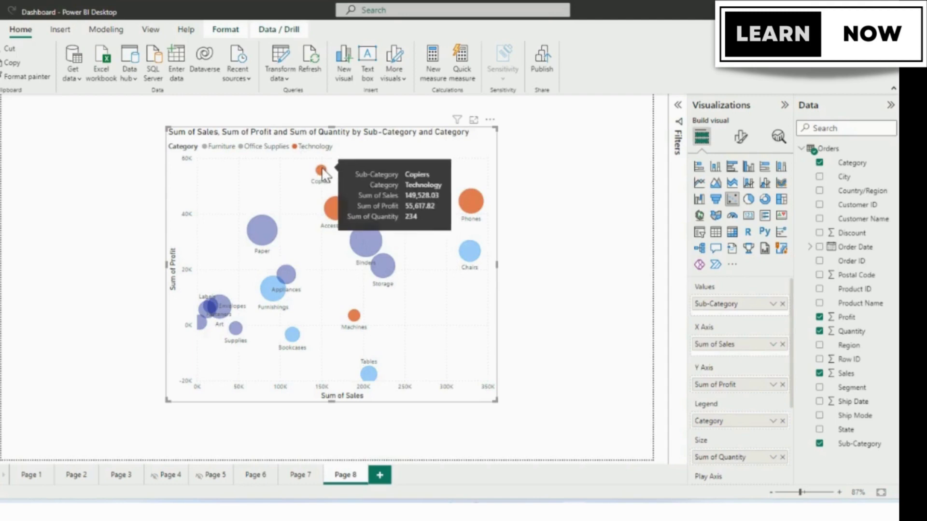
{"action": "mouse_move", "coordinate": [477, 210]}
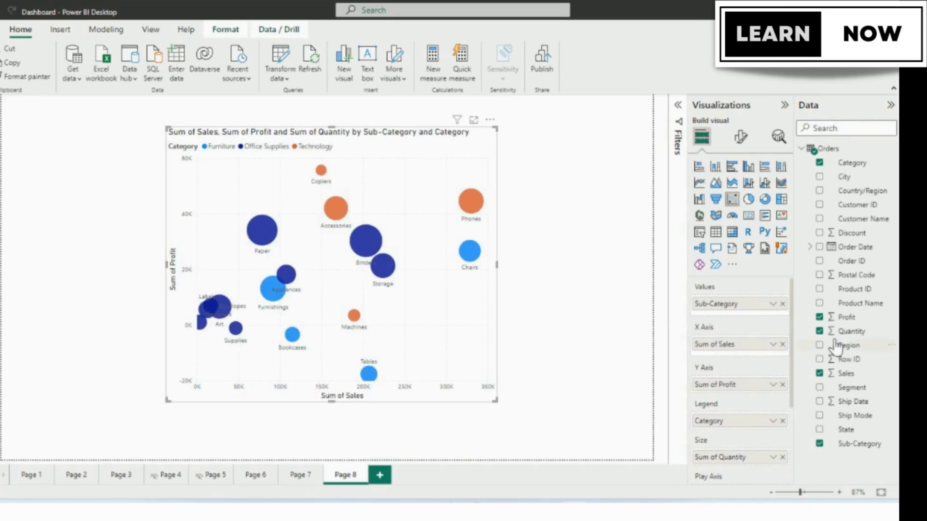
Step: Assign Order Date as the scatter chart's play axis
{"action": "scroll", "coordinate": [739, 350], "scroll_direction": "down", "scroll_amount": 3}
{"action": "scroll", "coordinate": [742, 348], "scroll_direction": "down", "scroll_amount": 1}
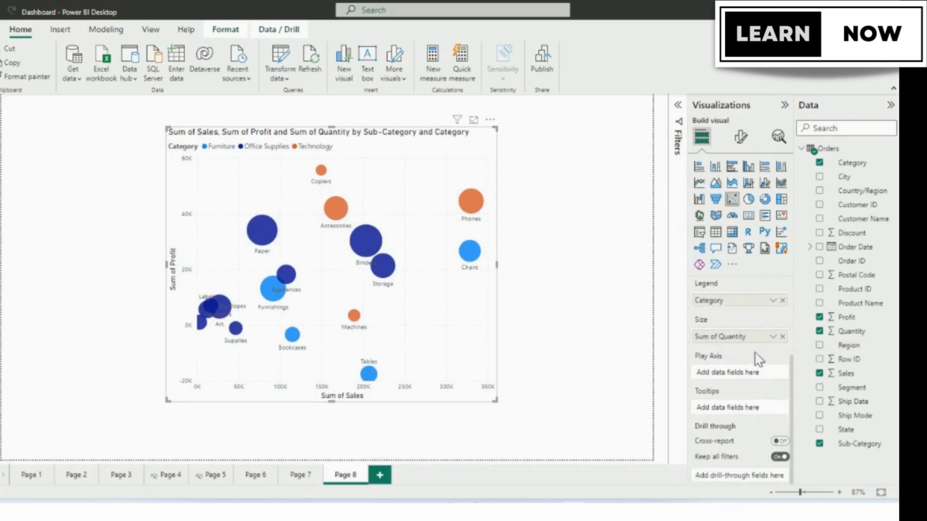
{"action": "left_click_drag", "start_coordinate": [854, 247], "coordinate": [719, 377]}
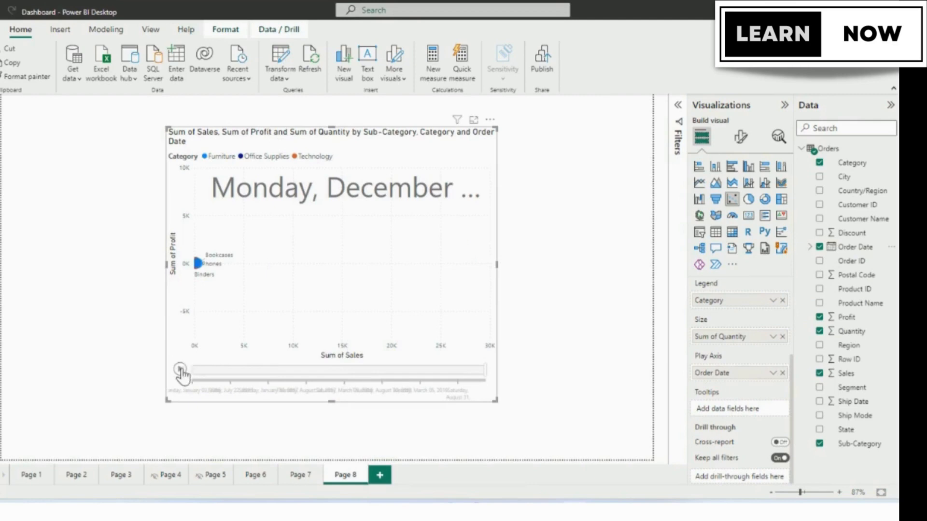
Step: Widen the scatter chart toward the canvas's right edge and play its Order Date animation
{"action": "left_click", "coordinate": [180, 370]}
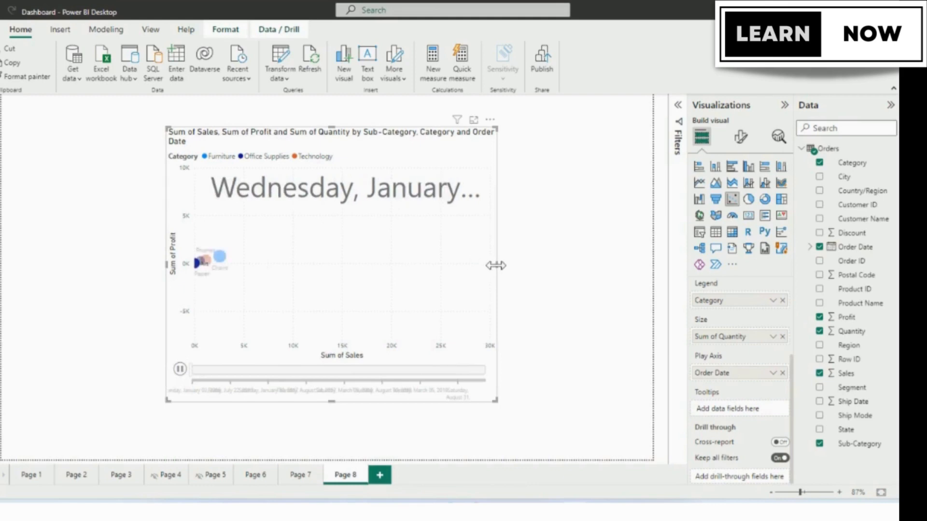
{"action": "left_click_drag", "start_coordinate": [495, 265], "coordinate": [613, 277]}
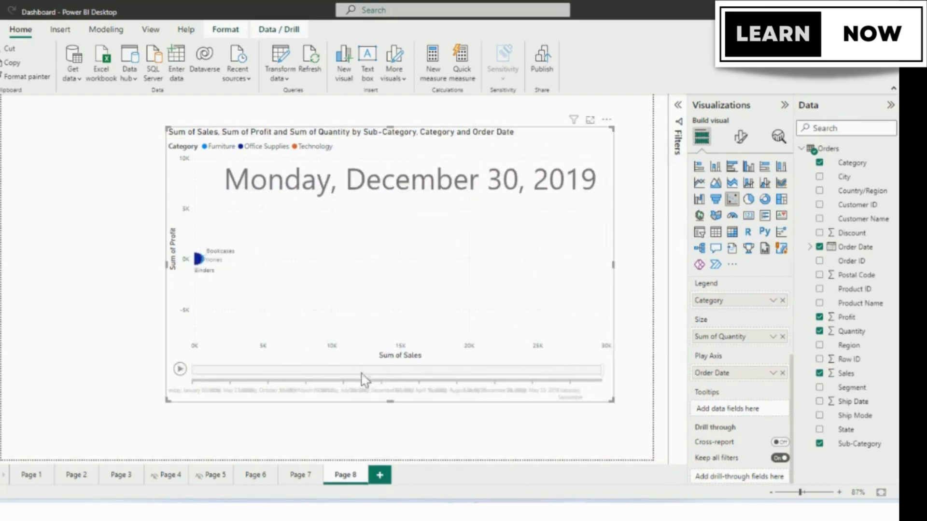
{"action": "left_click", "coordinate": [180, 370]}
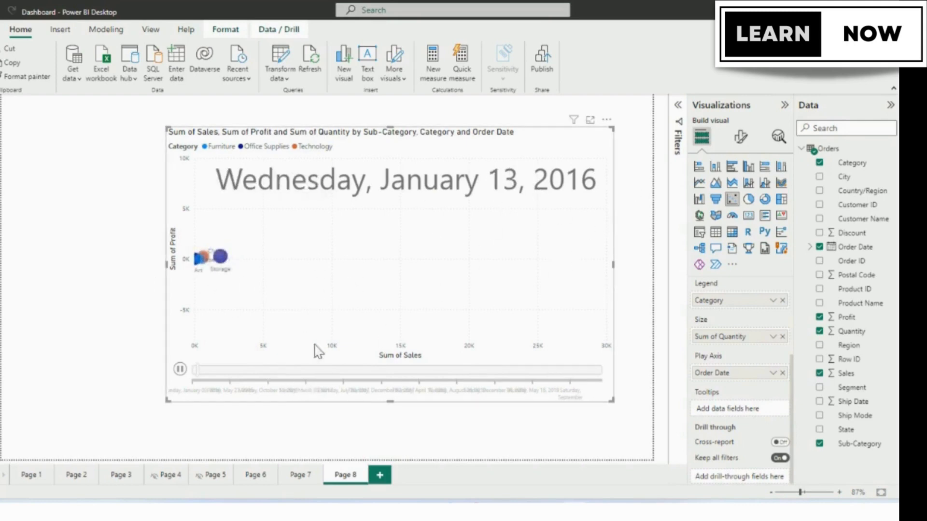
Step: Switch the play axis from individual order dates to the Date Hierarchy and play the yearly animation
{"action": "left_click", "coordinate": [773, 373]}
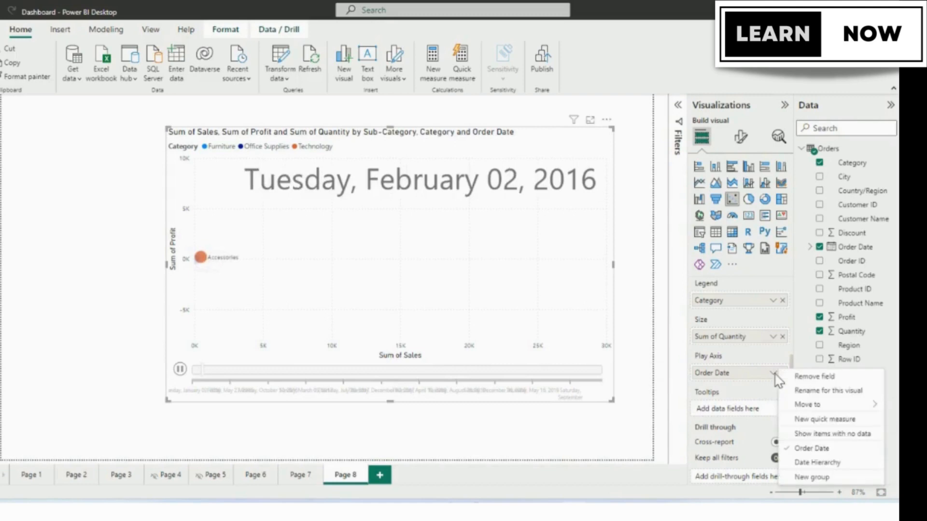
{"action": "left_click", "coordinate": [828, 464]}
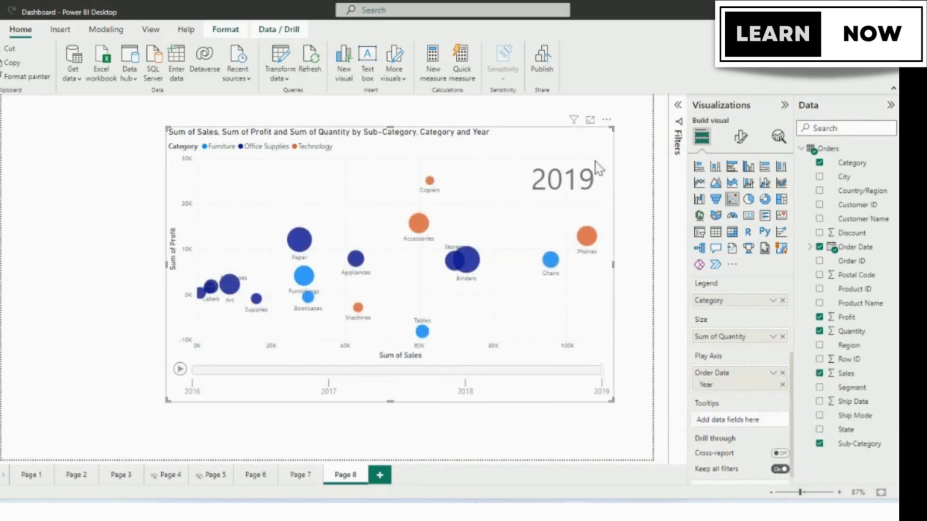
{"action": "left_click", "coordinate": [180, 369]}
{"action": "left_click", "coordinate": [179, 371]}
Step: Trace the yearly paths of the Copiers and Phones bubbles, selecting both together for comparison
{"action": "left_click", "coordinate": [430, 182]}
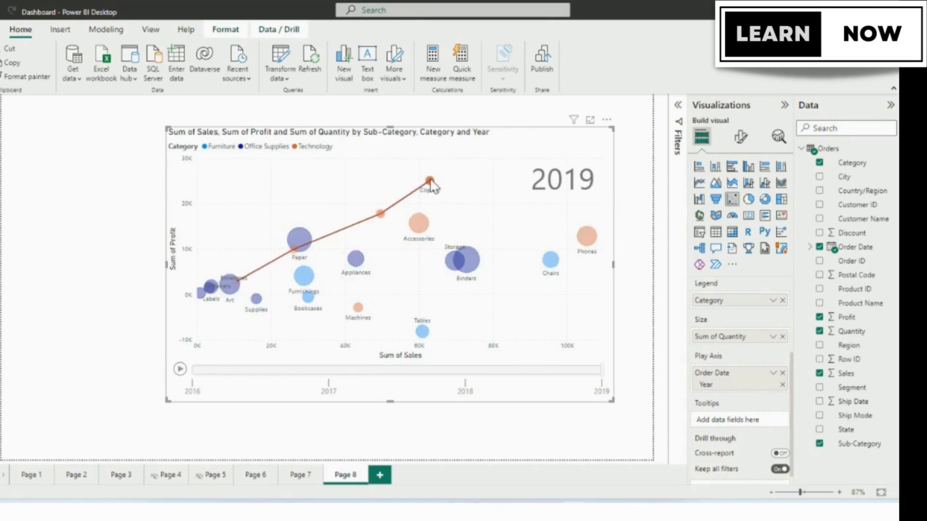
{"action": "left_click", "coordinate": [593, 236]}
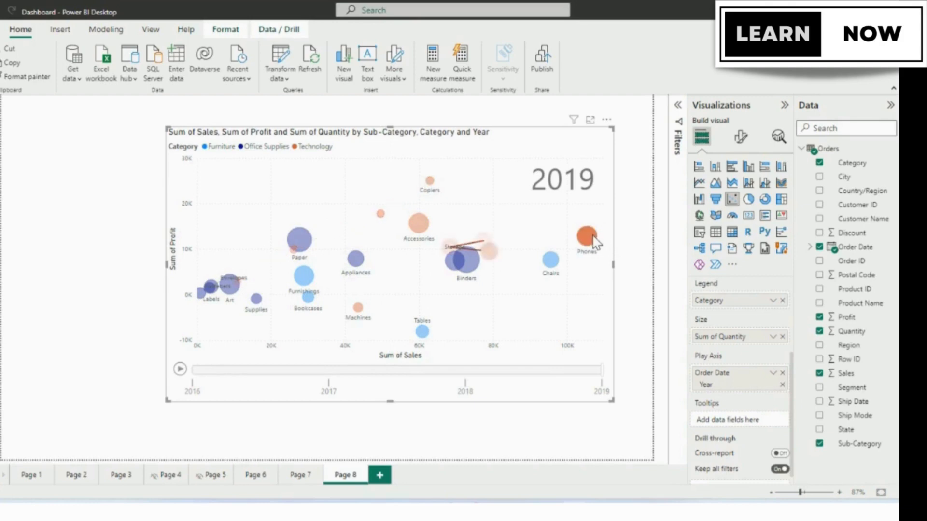
{"action": "left_click", "coordinate": [445, 179]}
{"action": "left_click", "coordinate": [430, 182]}
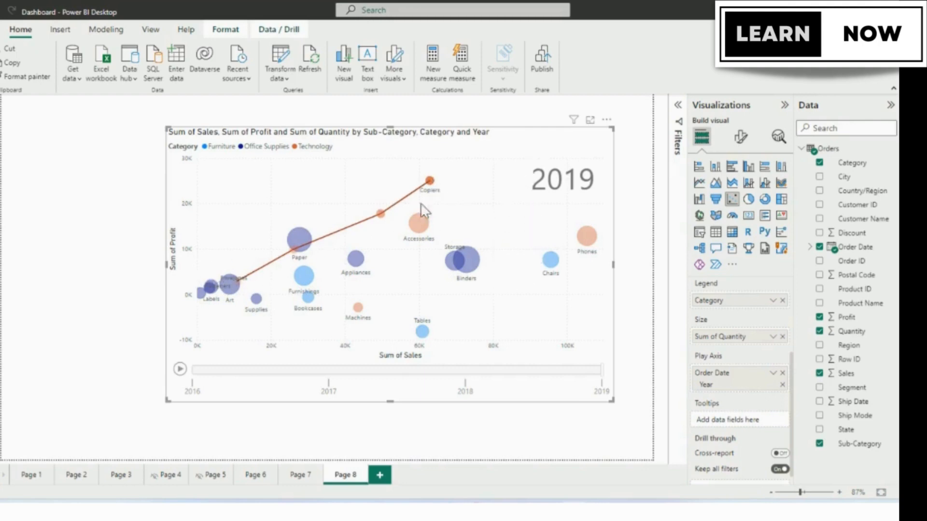
{"action": "left_click", "coordinate": [592, 246]}
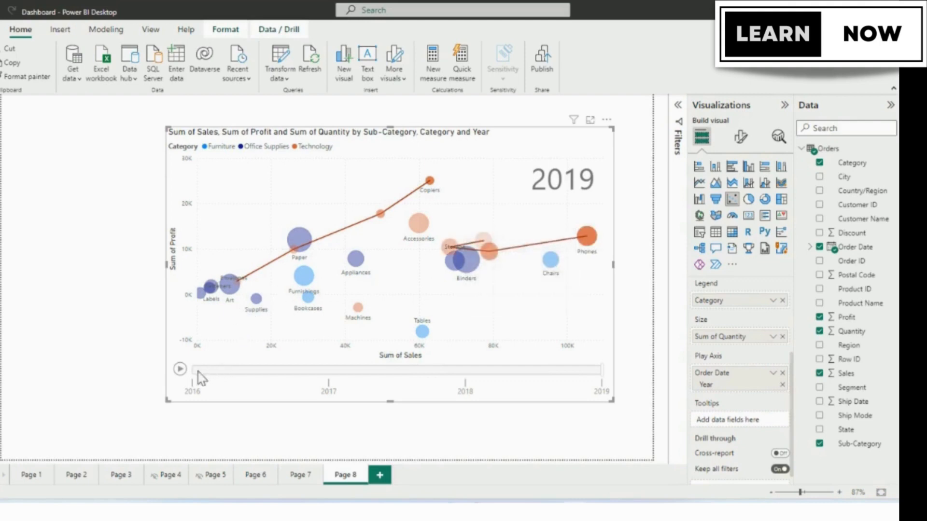